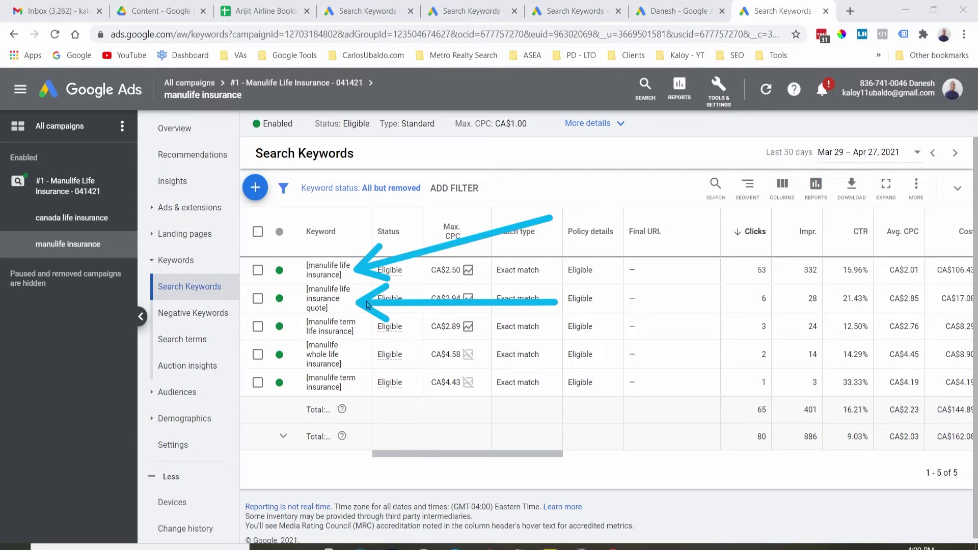
Step: Mark the 'manulife term life insurance' keyword with an arrow, then bring up the Manulife Edit text ad form
{"action": "mouse_move", "coordinate": [507, 376]}
{"action": "left_mouse_down"}
{"action": "mouse_move", "coordinate": [365, 332]}
{"action": "mouse_move", "coordinate": [392, 323]}
{"action": "mouse_move", "coordinate": [379, 357]}
{"action": "left_mouse_up"}
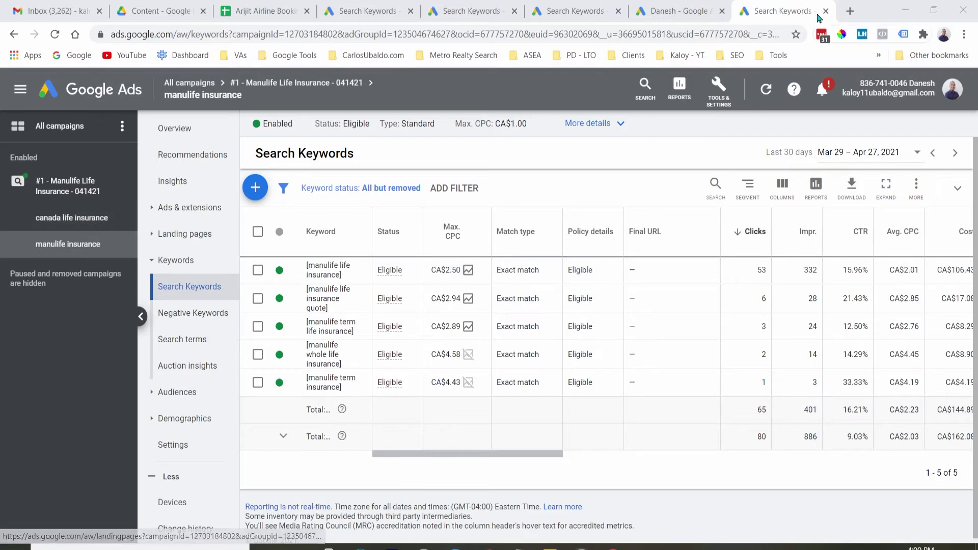
{"action": "left_click", "coordinate": [694, 5]}
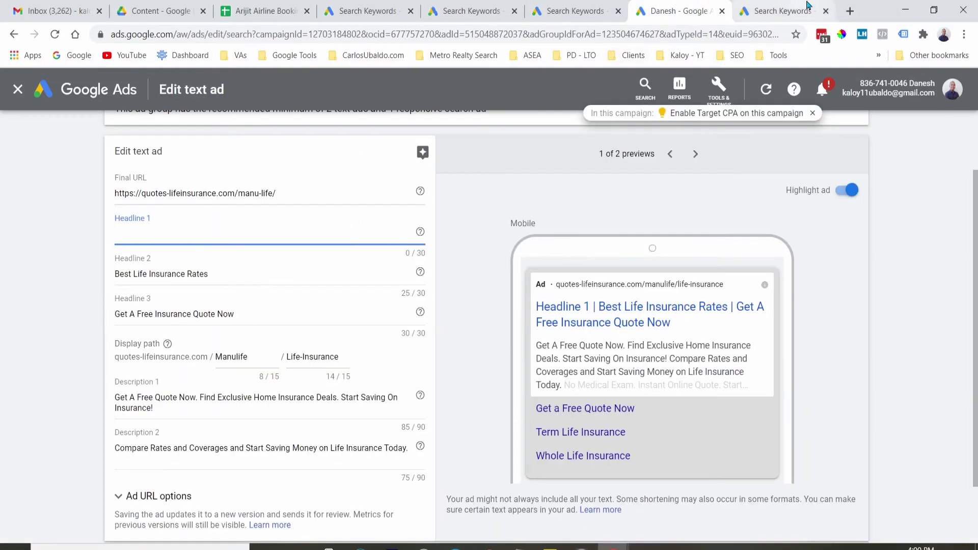
Step: Show the erie insurance homeowners keyword list: one exact keyword with quality score 8/10
{"action": "left_click", "coordinate": [787, 6]}
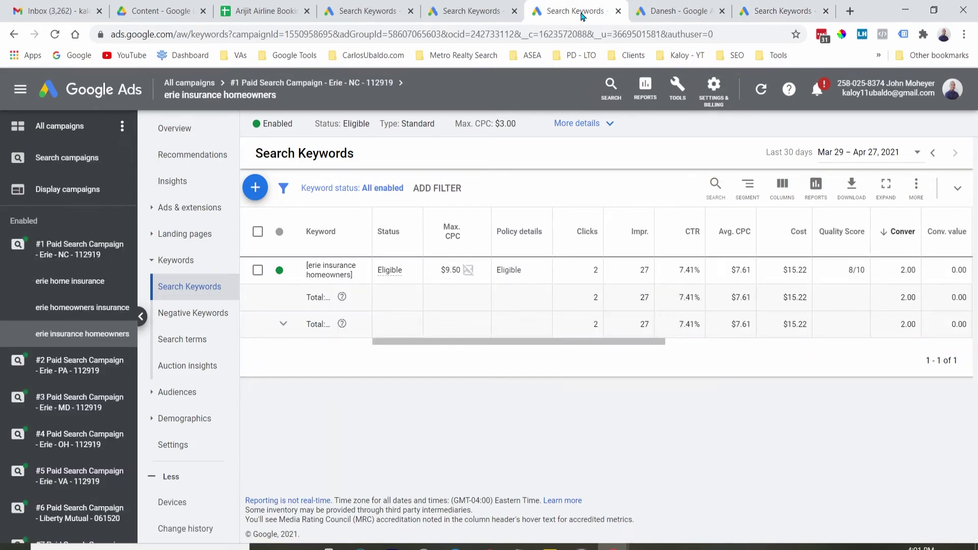
Step: Browse the Flight booking and Pest Control Calls keyword tables, then go back to the Manulife keywords
{"action": "left_click", "coordinate": [471, 12]}
{"action": "scroll", "coordinate": [349, 392], "scroll_direction": "down", "scroll_amount": 15}
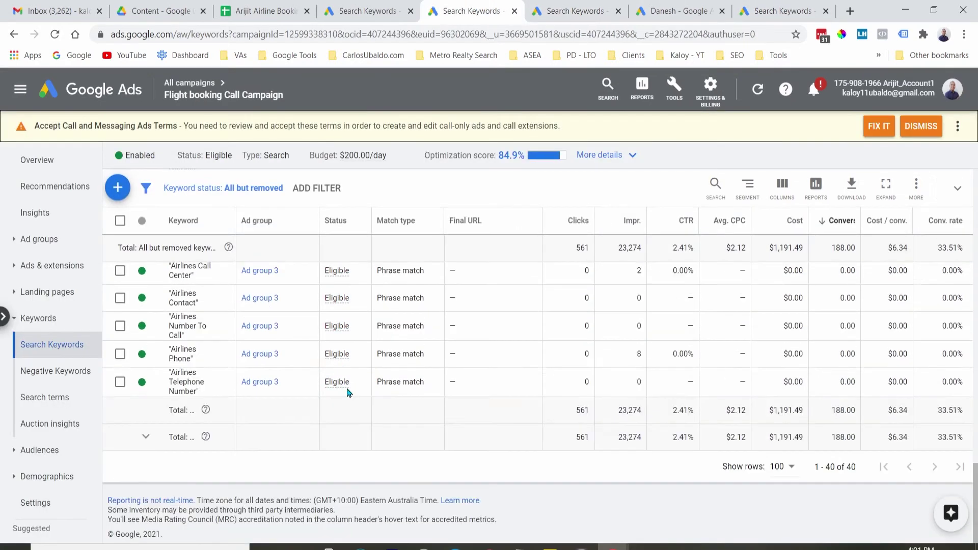
{"action": "scroll", "coordinate": [349, 393], "scroll_direction": "up", "scroll_amount": 15}
{"action": "left_click", "coordinate": [389, 7]}
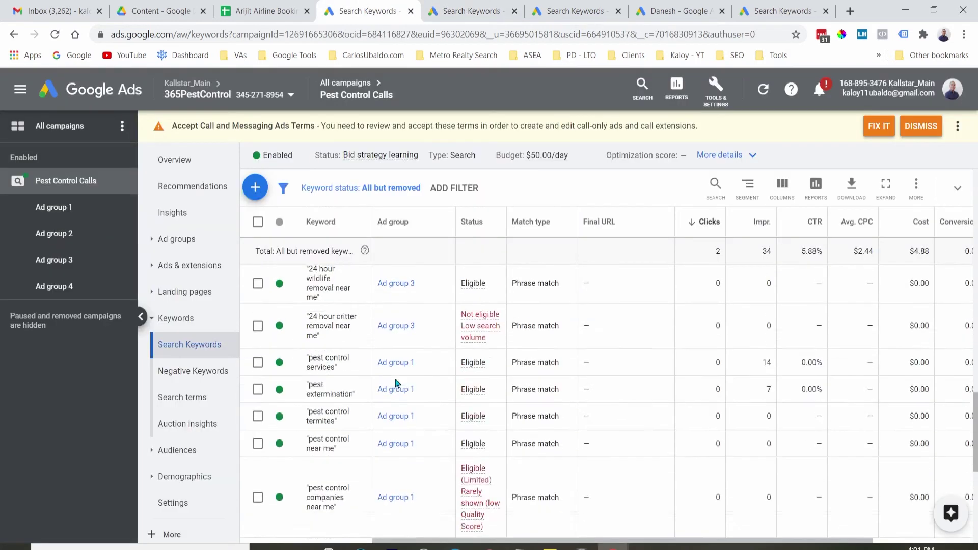
{"action": "scroll", "coordinate": [400, 385], "scroll_direction": "down", "scroll_amount": 5}
{"action": "scroll", "coordinate": [406, 387], "scroll_direction": "up", "scroll_amount": 15}
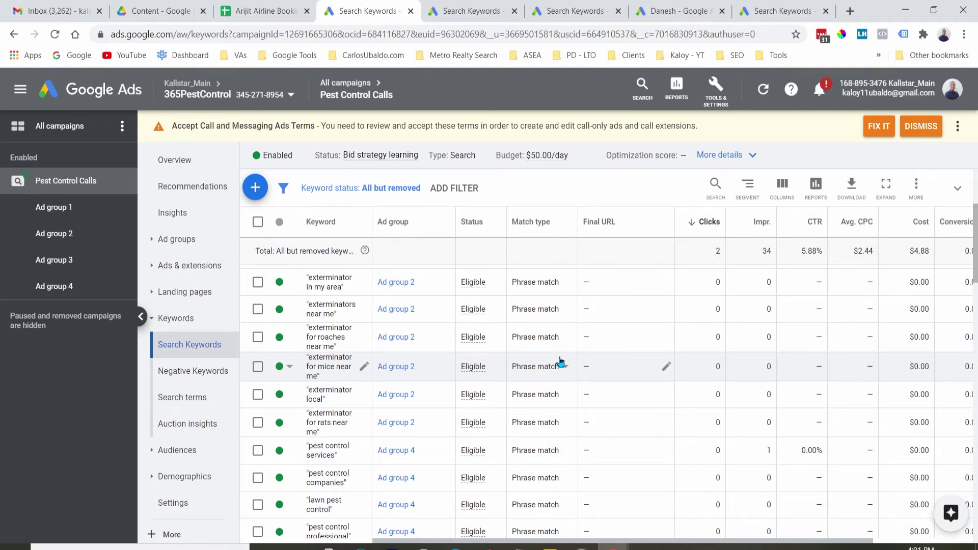
{"action": "left_click", "coordinate": [804, 11]}
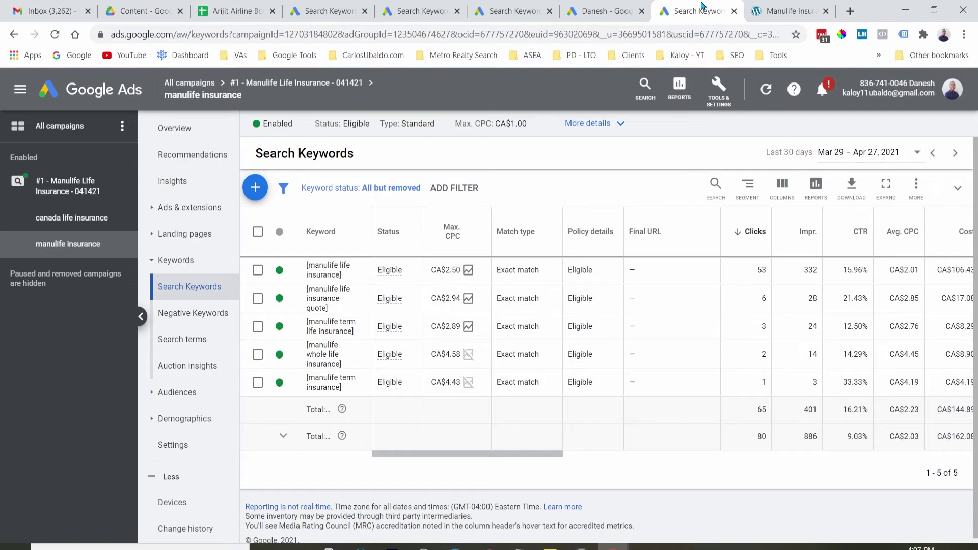
Step: Reopen the Manulife Edit text ad form and select Headline 1's {KeyWord:Manulife Life Insurance} text
{"action": "left_click", "coordinate": [606, 15]}
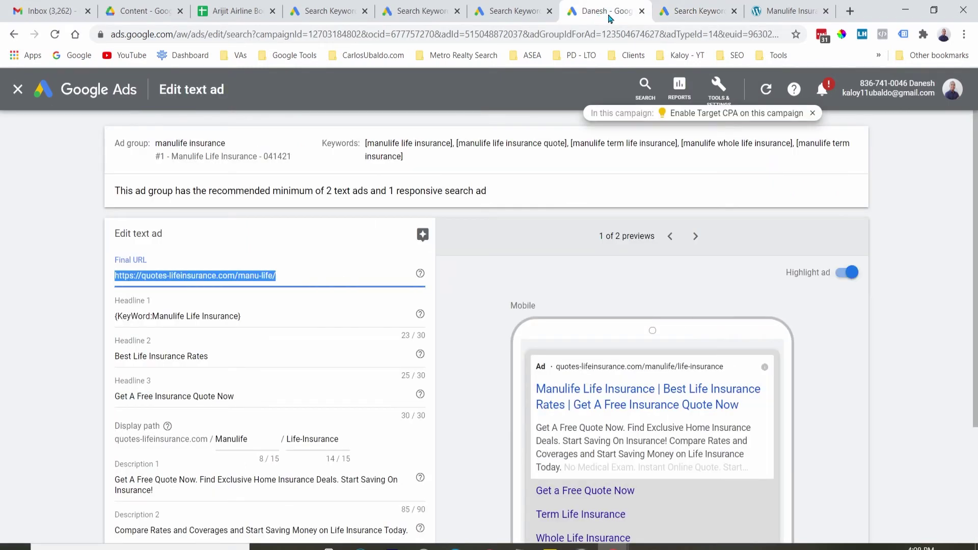
{"action": "scroll", "coordinate": [289, 339], "scroll_direction": "down", "scroll_amount": 2}
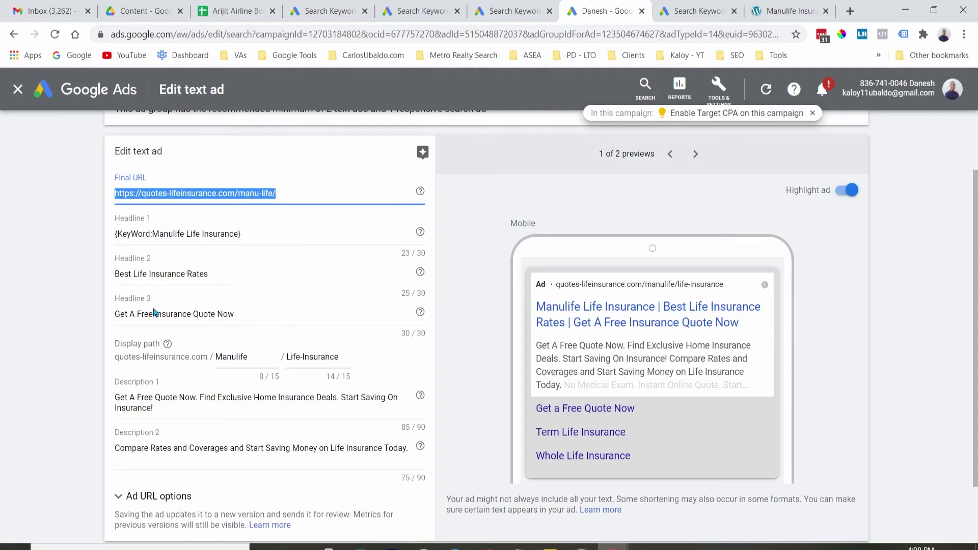
{"action": "scroll", "coordinate": [170, 405], "scroll_direction": "down", "scroll_amount": 2}
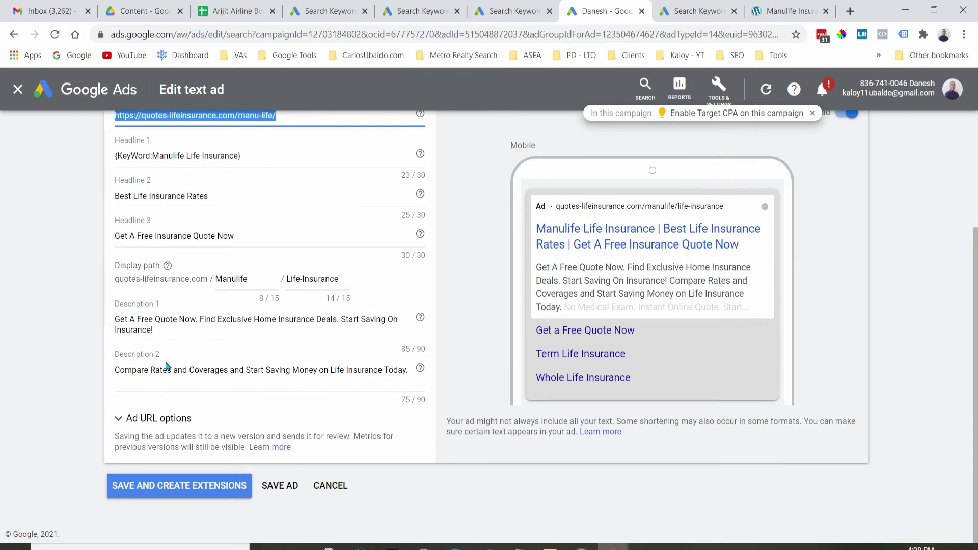
{"action": "scroll", "coordinate": [169, 365], "scroll_direction": "up", "scroll_amount": 4}
{"action": "triple_click", "coordinate": [254, 319]}
Step: Replace Headline 1 with keyword insertion, using default text 'Manulife Life Insurance' in Title case
{"action": "key", "text": "BackSpace"}
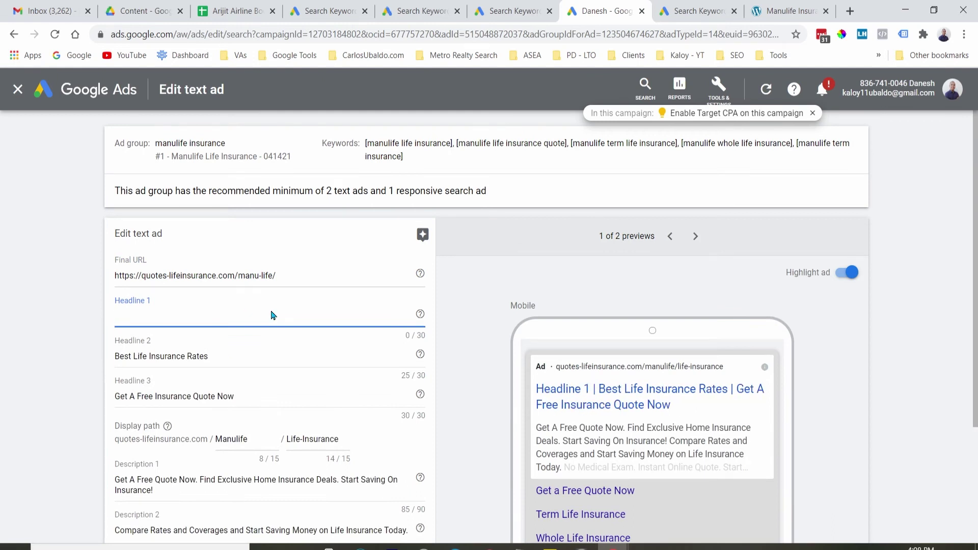
{"action": "type", "text": "{"}
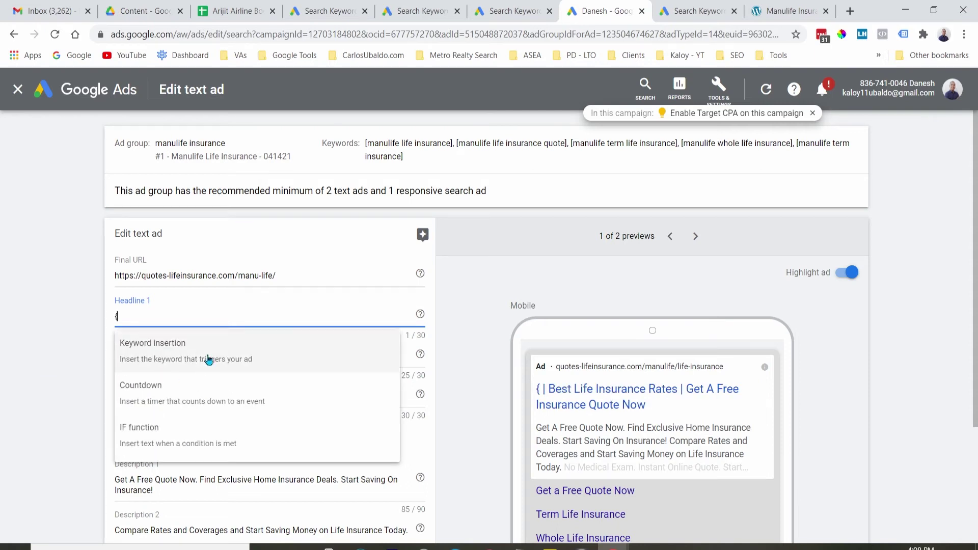
{"action": "left_click", "coordinate": [172, 353]}
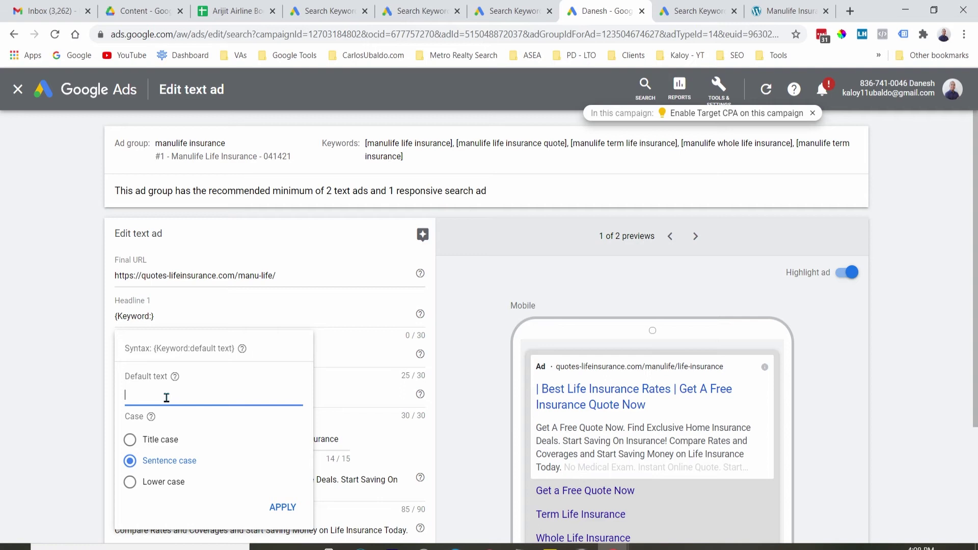
{"action": "type", "text": "Manufe"}
{"action": "type", "text": "life Life"}
{"action": "type", "text": "Insurance"}
{"action": "left_click", "coordinate": [130, 441]}
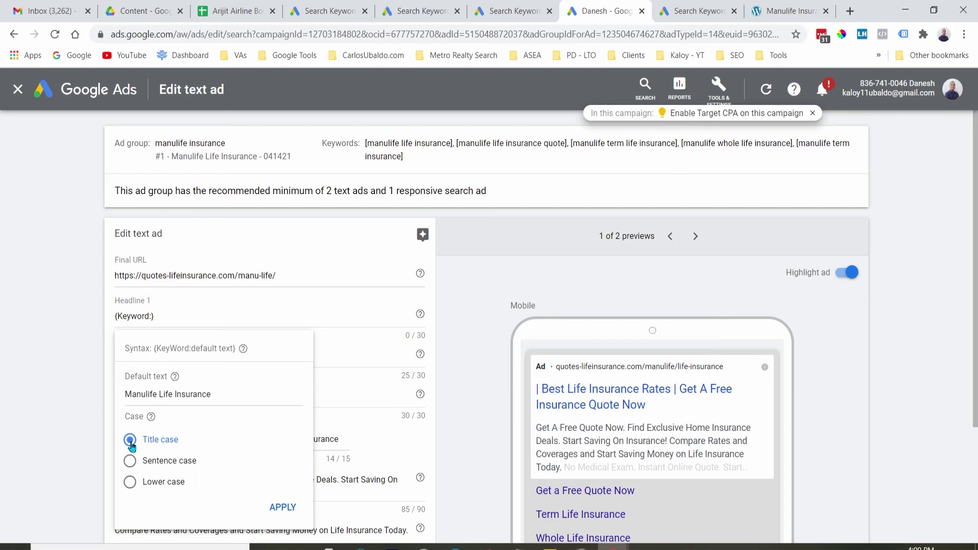
{"action": "left_click", "coordinate": [281, 508]}
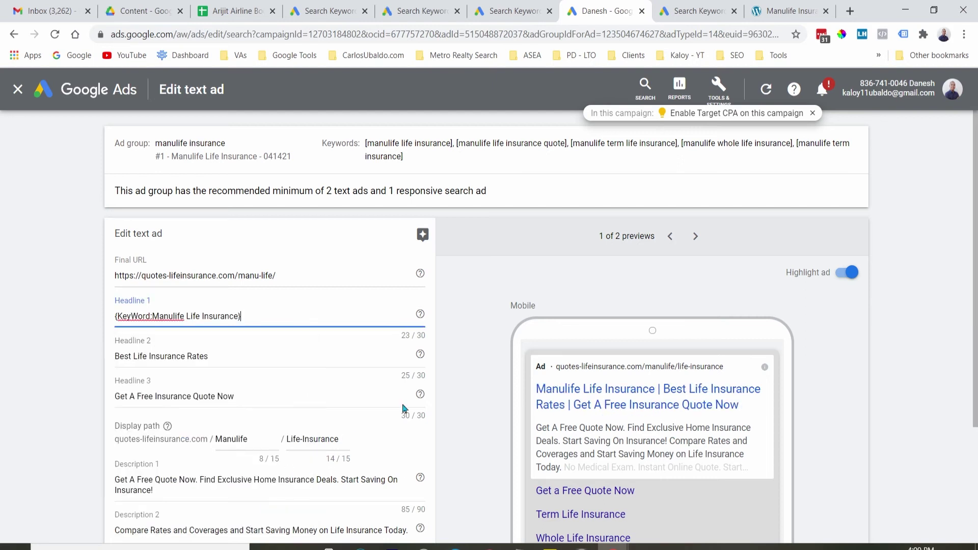
Step: Review the updated ad form, then view the Manulife Insurance landing page
{"action": "scroll", "coordinate": [916, 397], "scroll_direction": "down", "scroll_amount": 3}
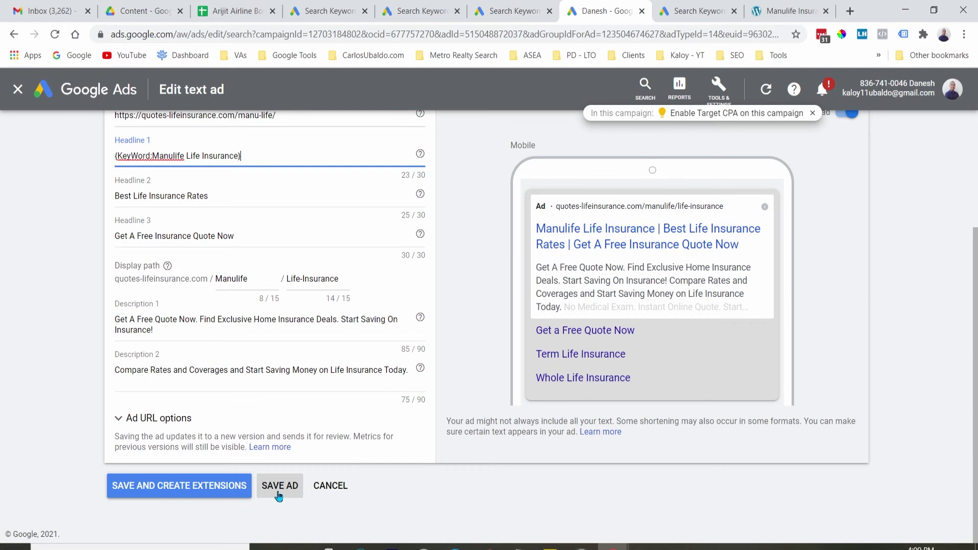
{"action": "scroll", "coordinate": [278, 495], "scroll_direction": "up", "scroll_amount": 3}
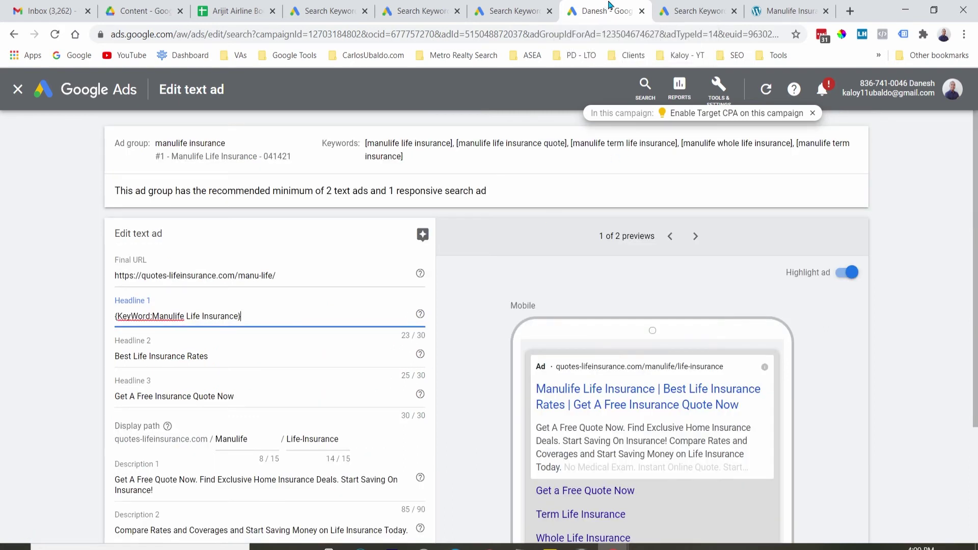
{"action": "left_click", "coordinate": [785, 11]}
Step: Highlight the MANULIFE INSURANCE heading on the landing page
{"action": "left_click", "coordinate": [784, 149]}
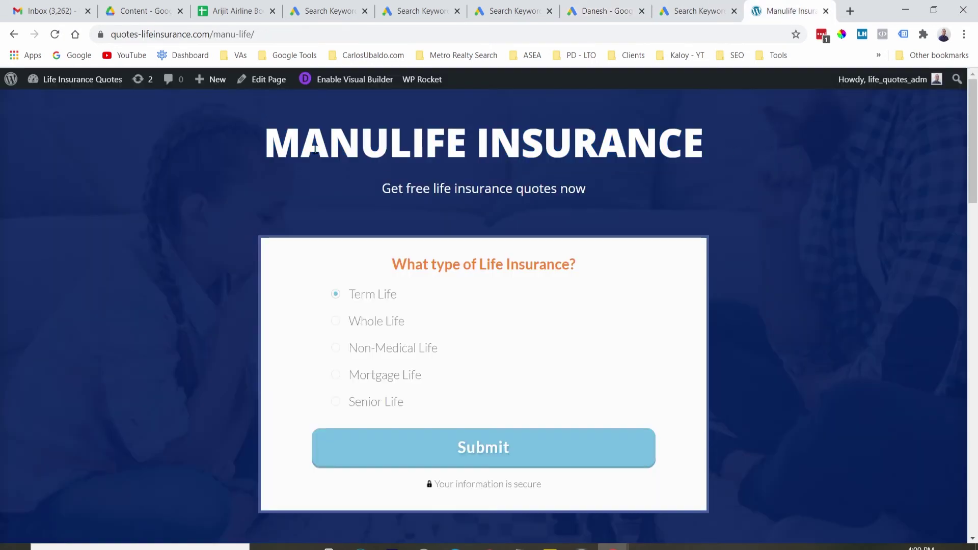
{"action": "left_click_drag", "start_coordinate": [269, 146], "coordinate": [703, 143]}
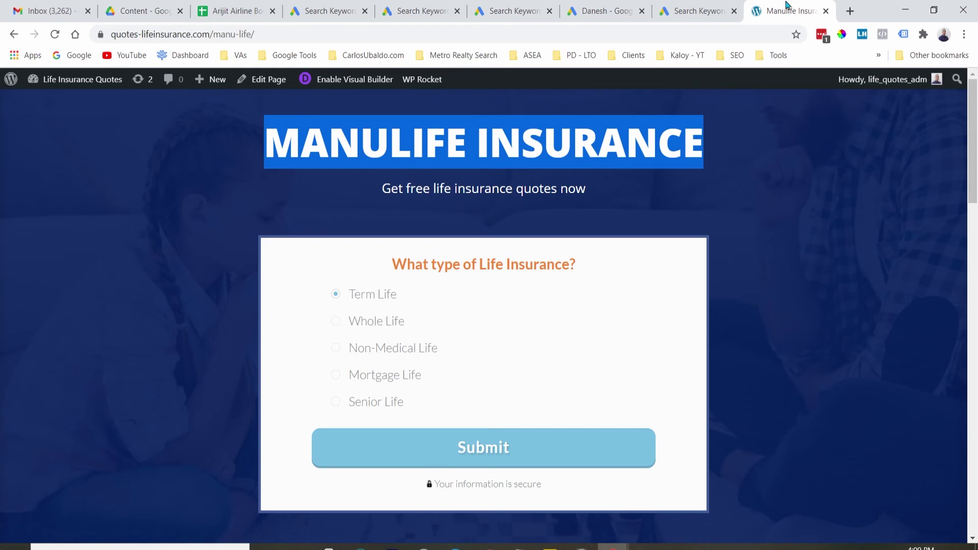
{"action": "left_click", "coordinate": [783, 203]}
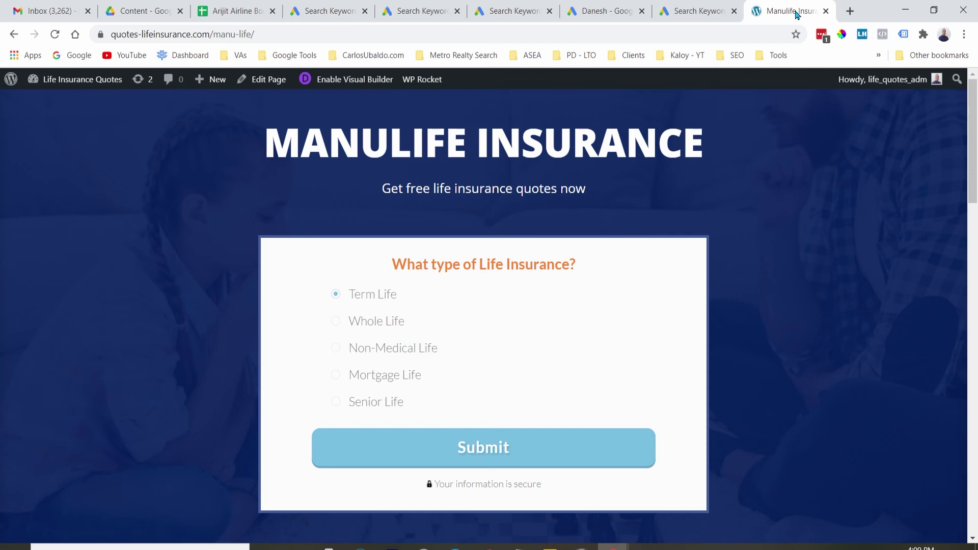
Step: Compare with the Google Ads keyword list, highlight the heading again, and open a blank tab
{"action": "left_click", "coordinate": [688, 12]}
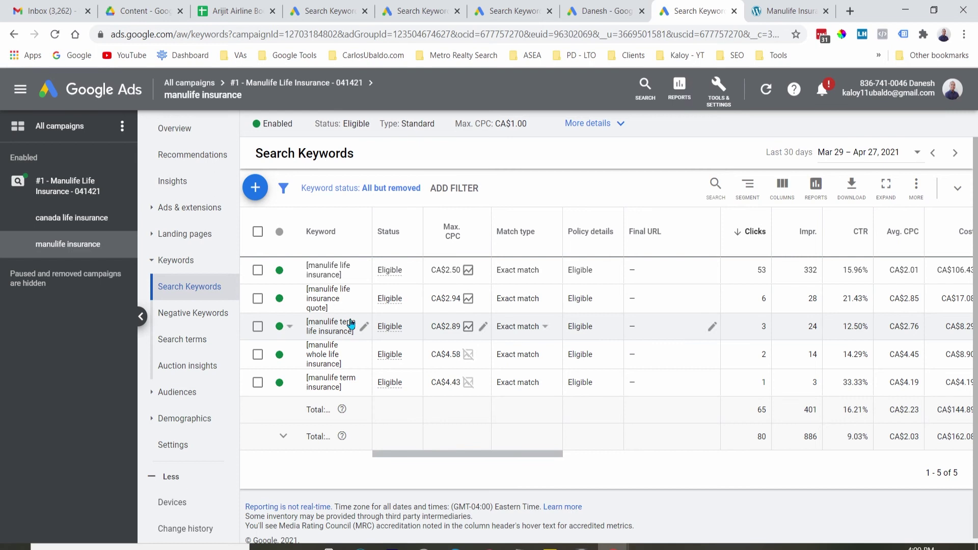
{"action": "left_click", "coordinate": [821, 7]}
{"action": "left_click_drag", "start_coordinate": [709, 153], "coordinate": [274, 156]}
{"action": "left_click", "coordinate": [479, 144]}
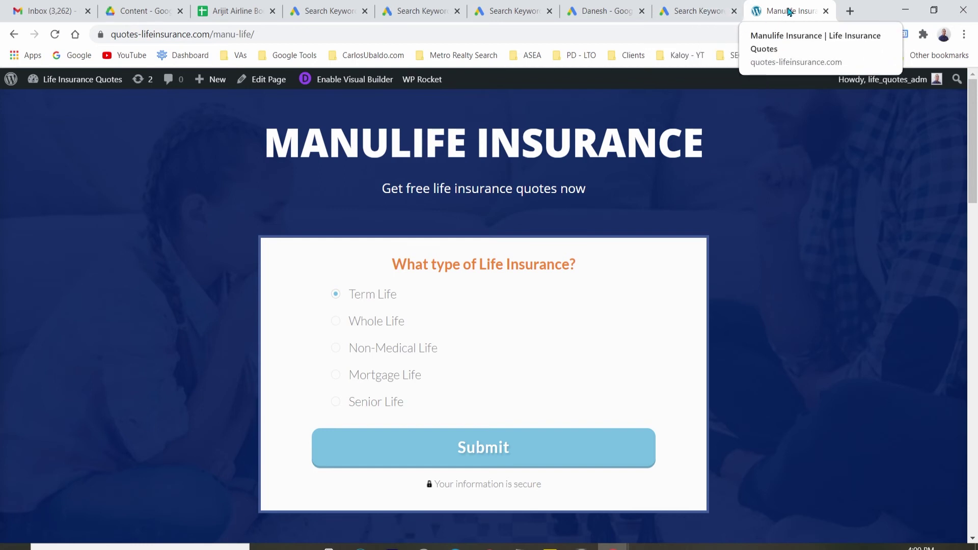
{"action": "left_click", "coordinate": [850, 11]}
Step: Load the Convertaholic Dynamic Keyword Insertion for WordPress page from the bookmarks folder
{"action": "left_click", "coordinate": [375, 57]}
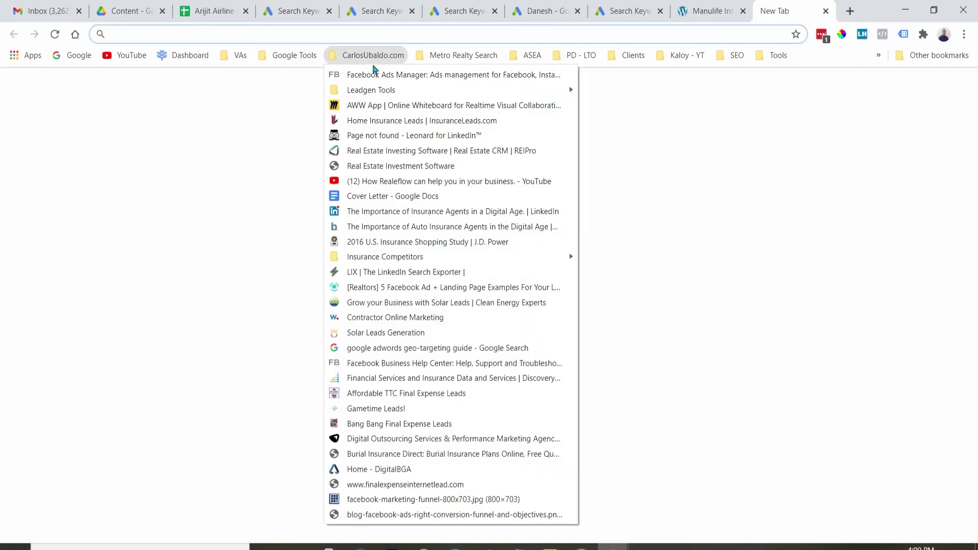
{"action": "mouse_move", "coordinate": [372, 90]}
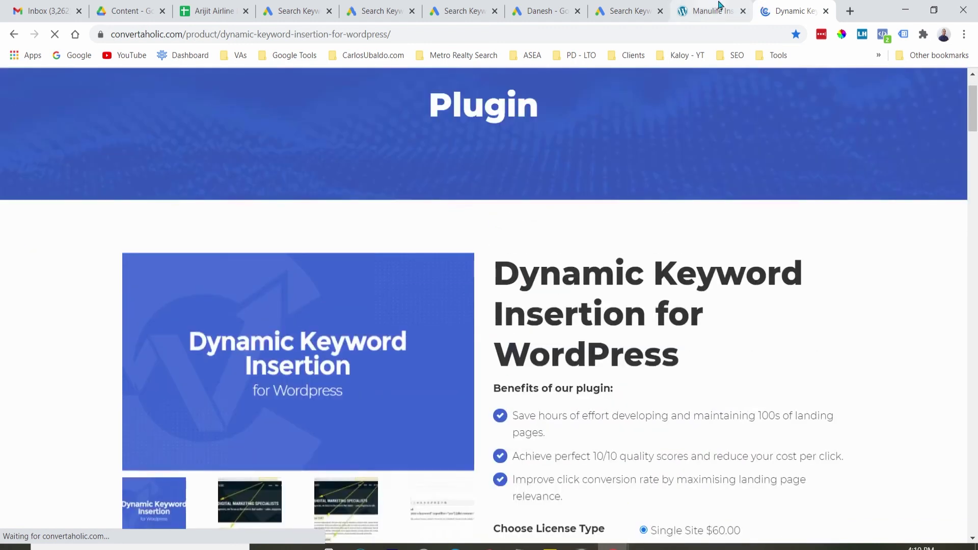
Step: Highlight the MANULIFE INSURANCE heading, glance at the ad editor and plugin page, then return
{"action": "left_click", "coordinate": [724, 7]}
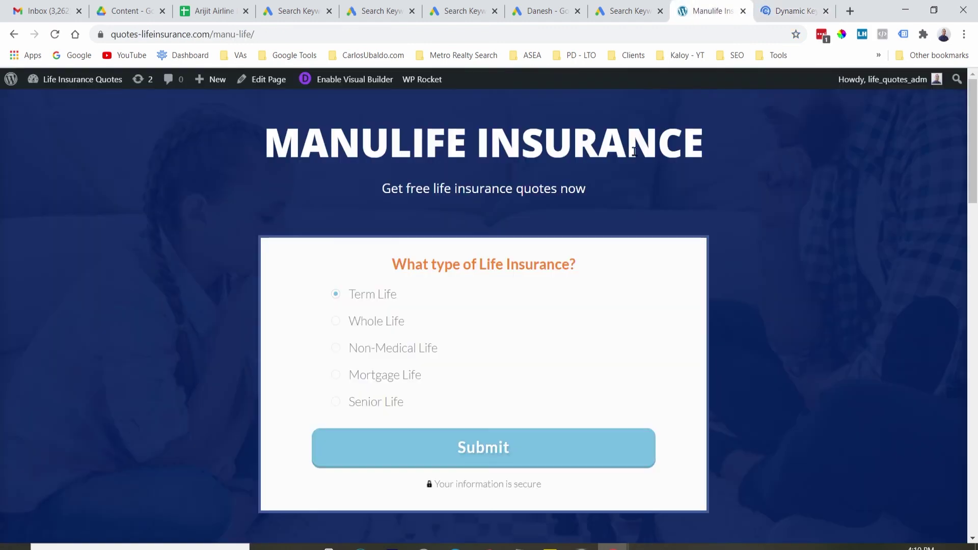
{"action": "left_click_drag", "start_coordinate": [709, 151], "coordinate": [279, 151]}
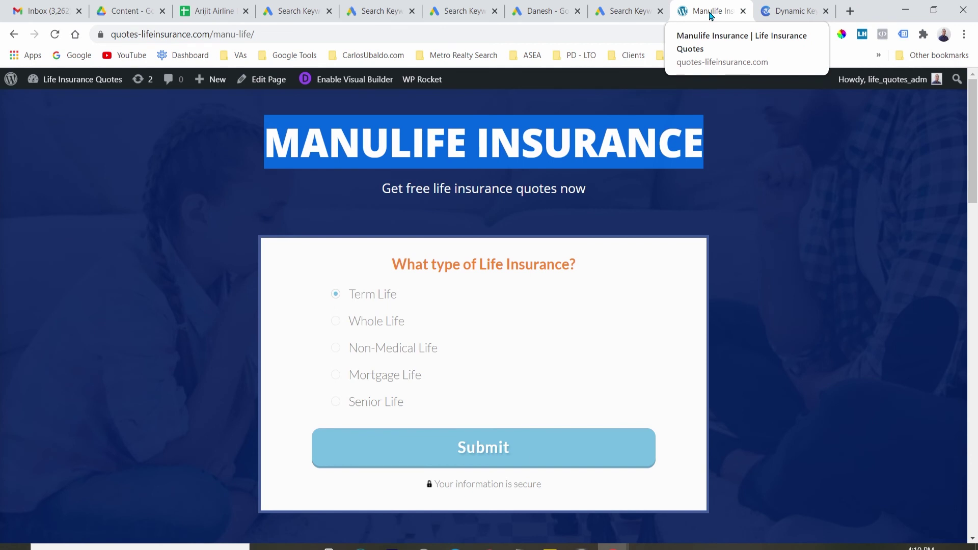
{"action": "left_click", "coordinate": [624, 11]}
{"action": "left_click", "coordinate": [559, 10]}
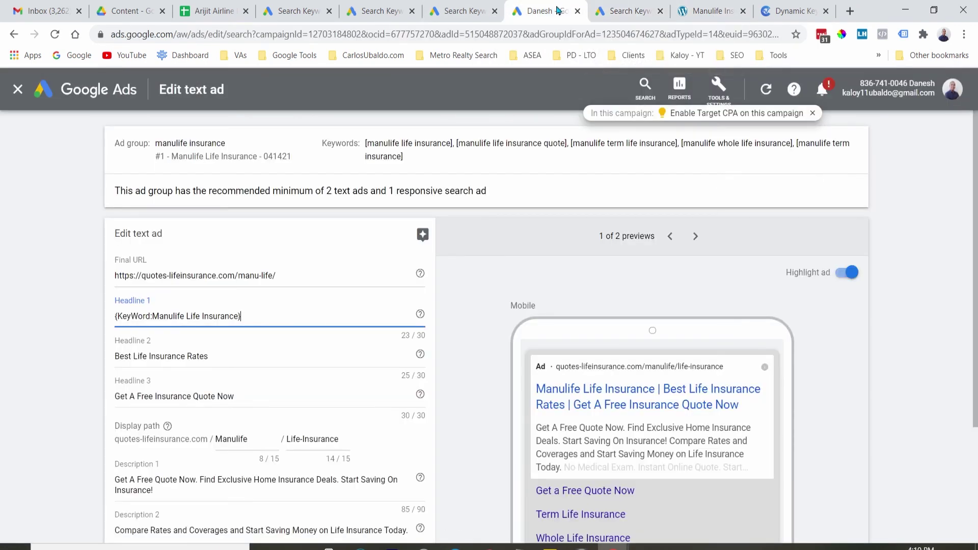
{"action": "scroll", "coordinate": [316, 339], "scroll_direction": "down", "scroll_amount": 2}
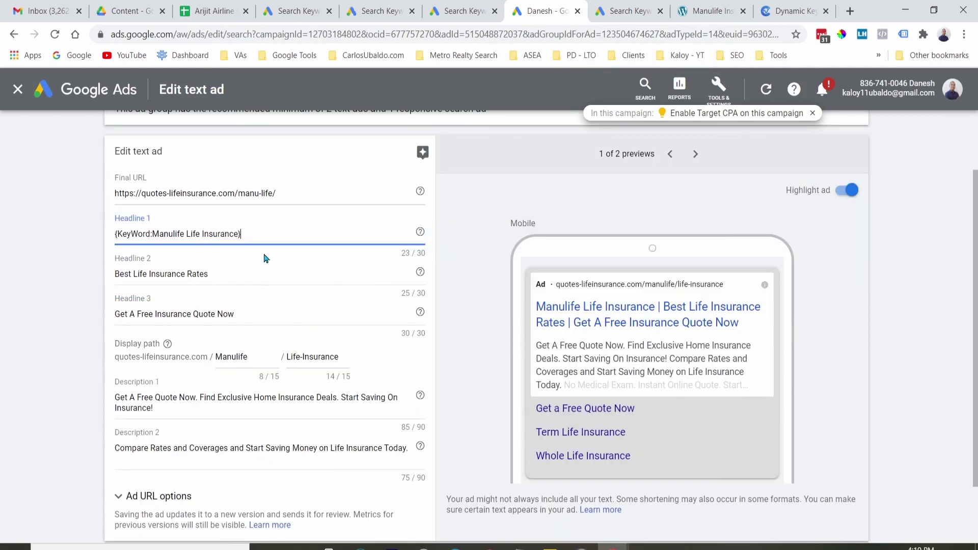
{"action": "left_click", "coordinate": [804, 8]}
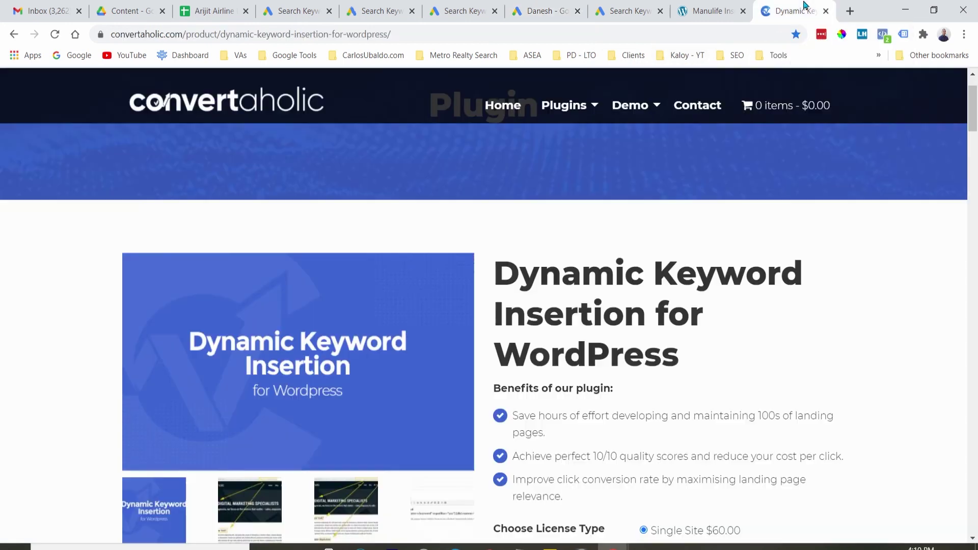
{"action": "left_click", "coordinate": [717, 8]}
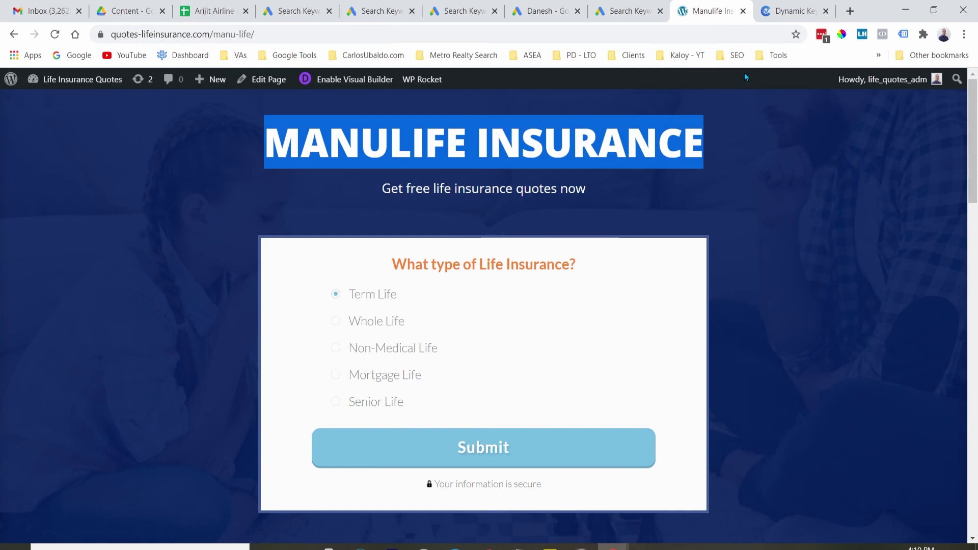